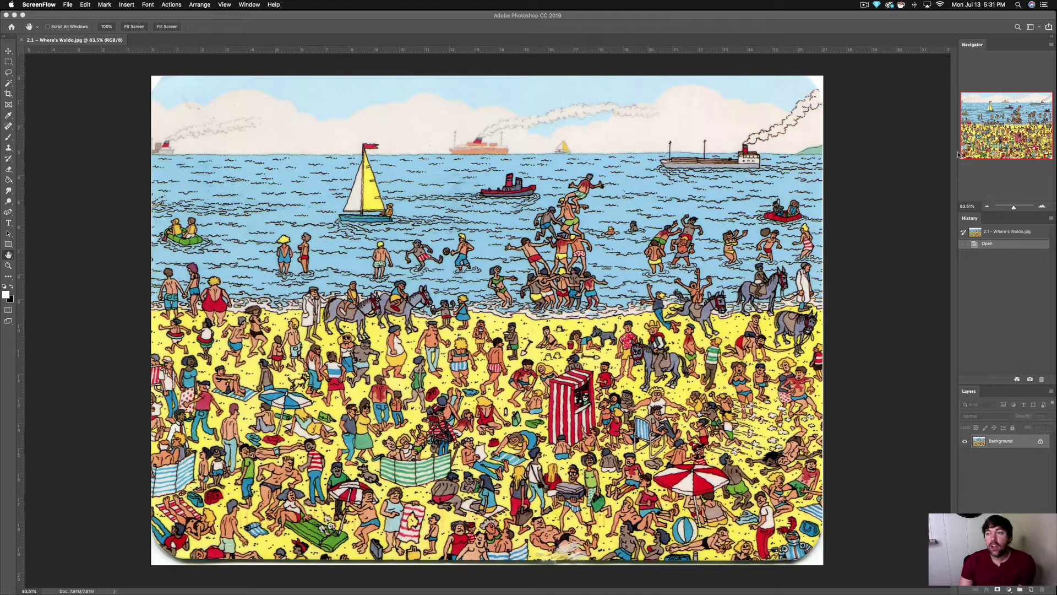
- Magnify the beach image step by step to 12800% until individual pixels can be examined
click(986, 162)
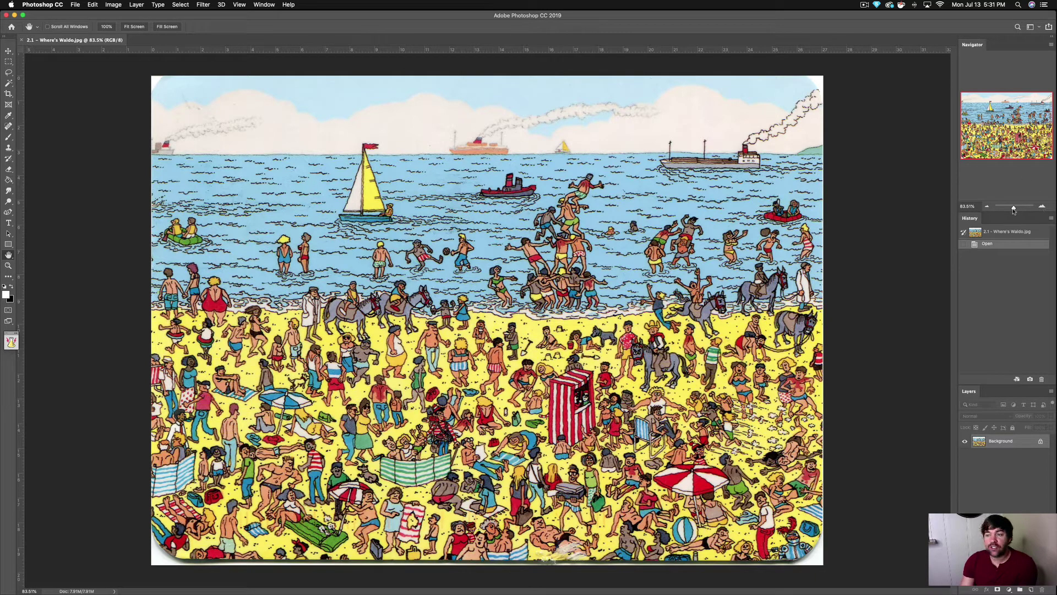
click(1041, 208)
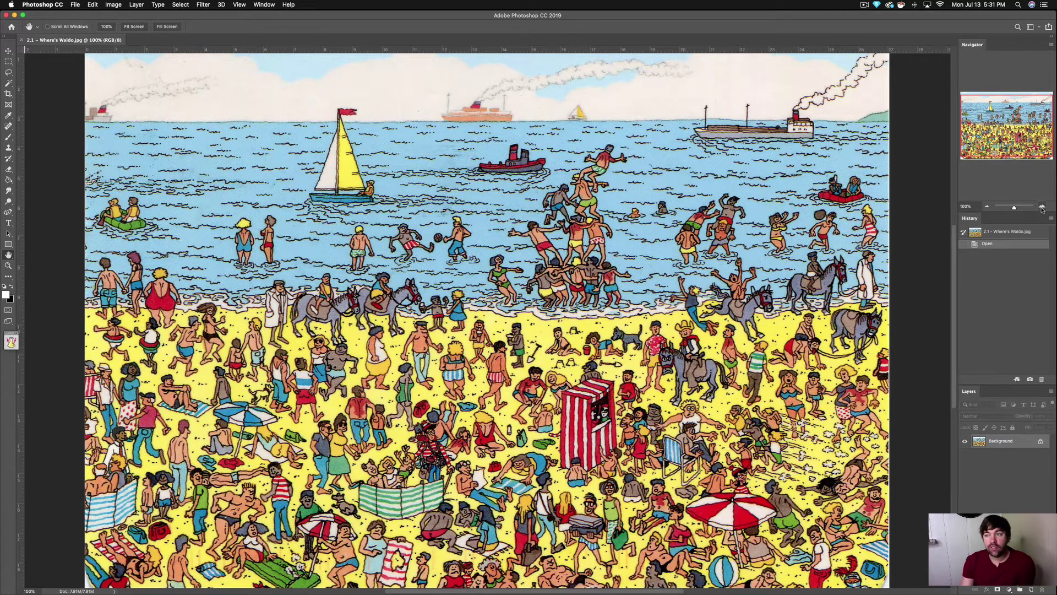
click(1042, 208)
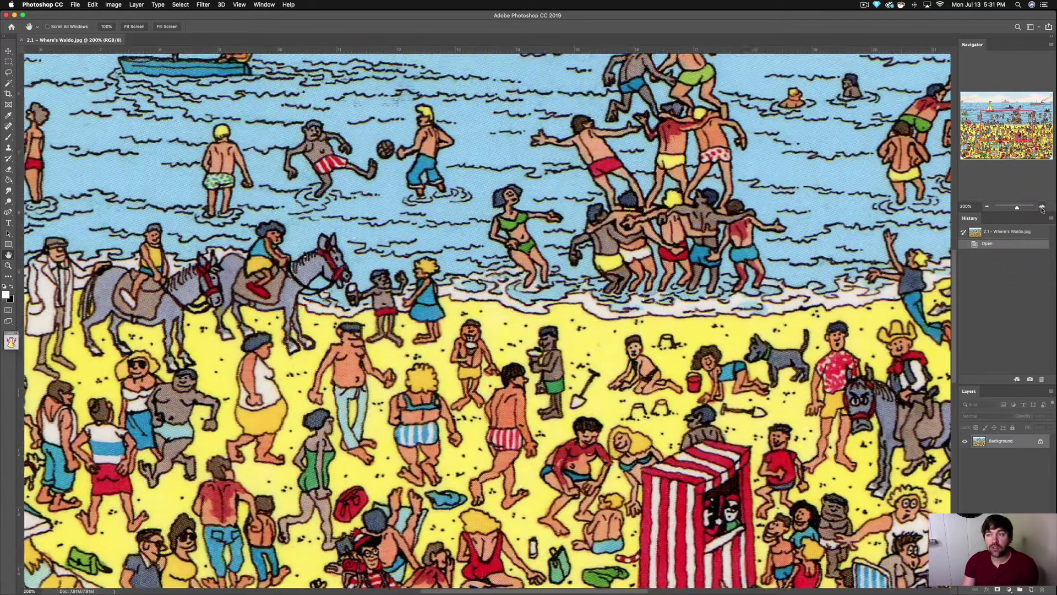
click(1042, 208)
click(1041, 208)
click(1042, 208)
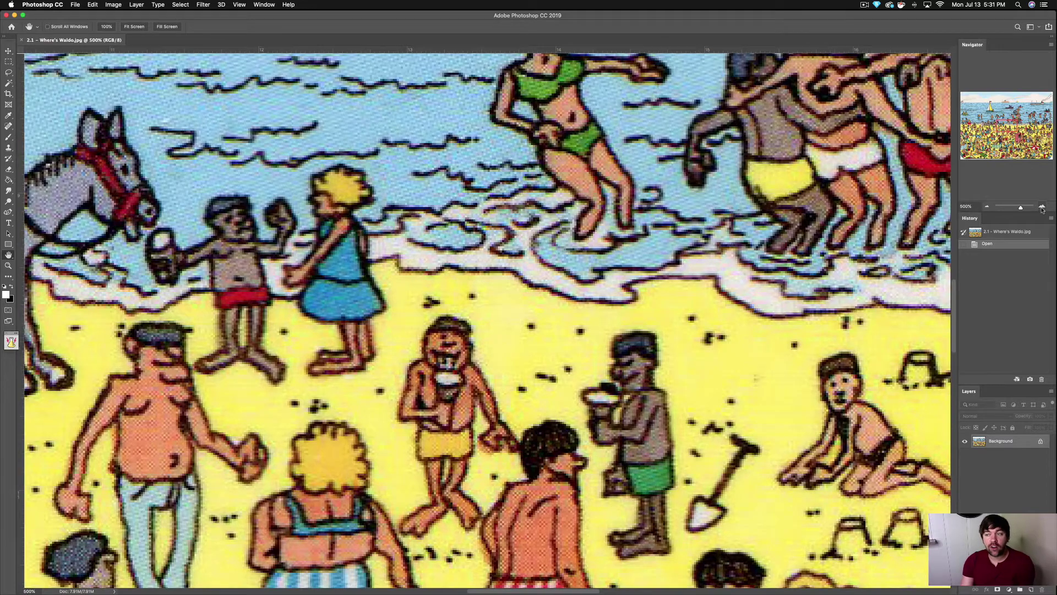
click(1041, 208)
click(1041, 208)
click(1041, 208)
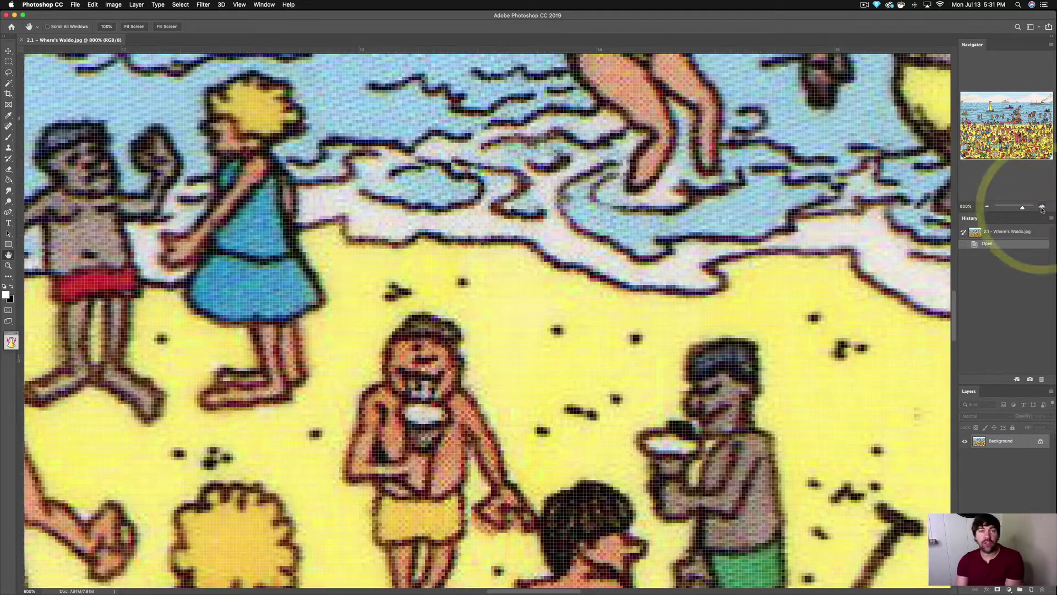
click(1041, 208)
click(1042, 208)
click(1042, 208)
click(1042, 208)
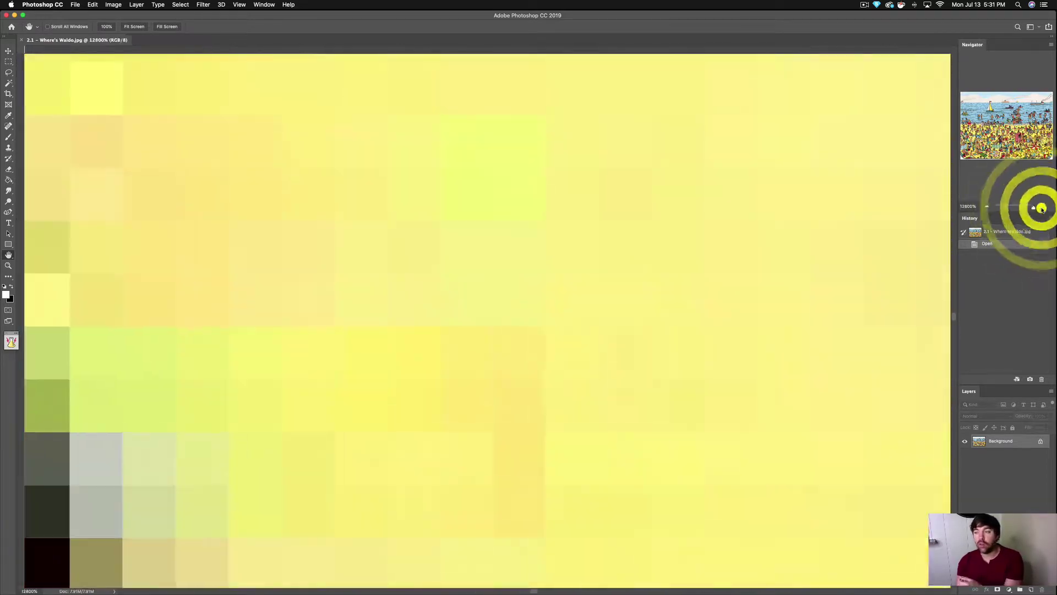
- Reduce the magnification step by step to 50% so the whole beach image is in view
click(988, 205)
click(989, 206)
click(988, 206)
click(989, 206)
click(988, 205)
click(989, 206)
click(988, 205)
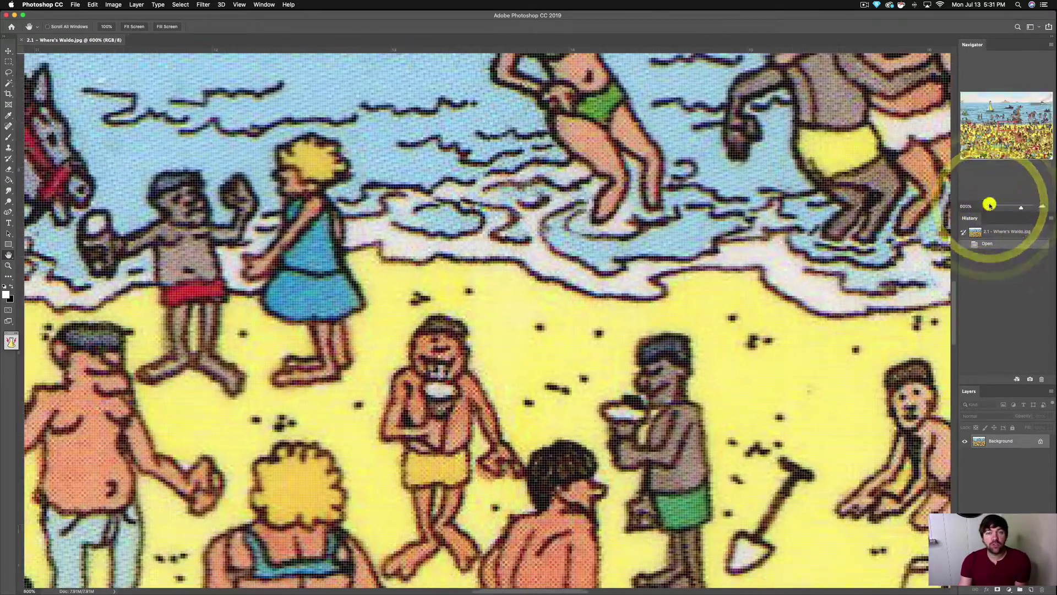
click(988, 205)
click(988, 206)
click(988, 206)
click(988, 206)
click(988, 206)
click(988, 206)
click(988, 206)
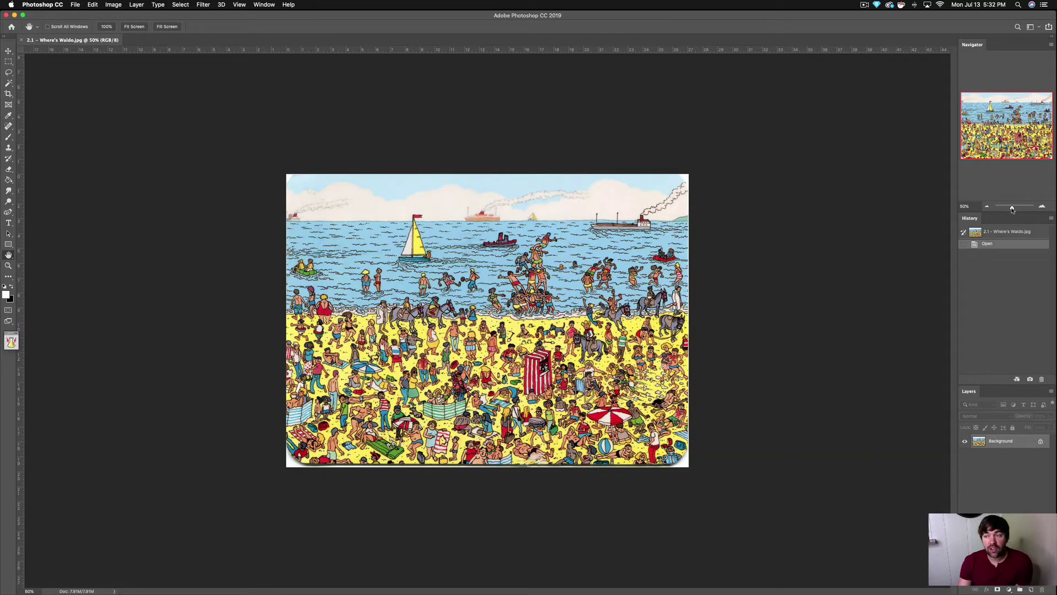
- Enlarge the image to 300% and move the visible area to the sailboat, followed by Waldo behind the green striped windbreak
mouse_move(1012, 208)
mouse_down()
mouse_move(1023, 209)
mouse_move(998, 209)
mouse_move(1015, 209)
mouse_up()
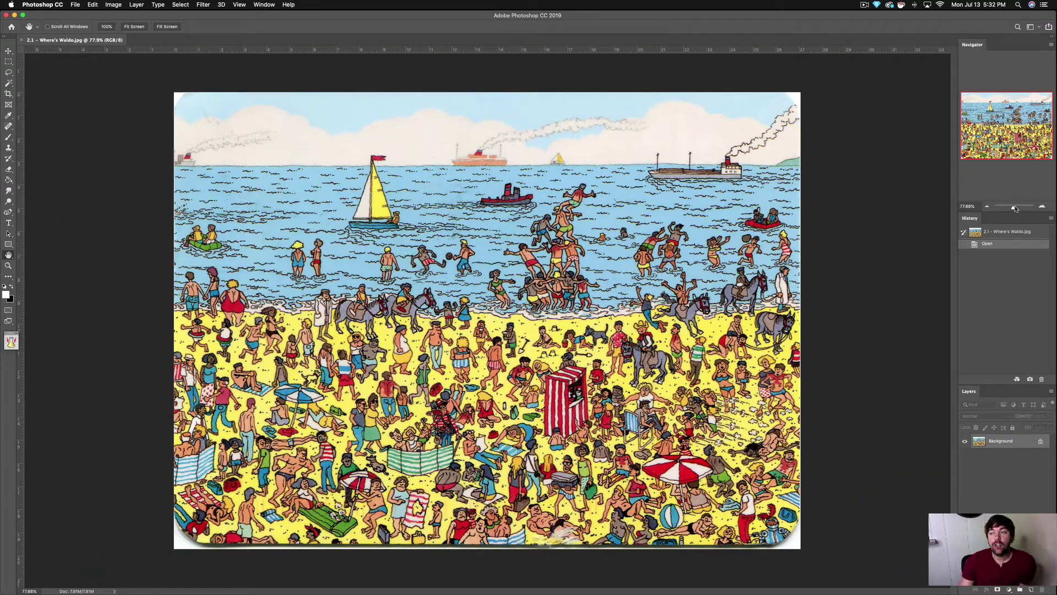
click(1042, 207)
click(1042, 207)
click(1041, 207)
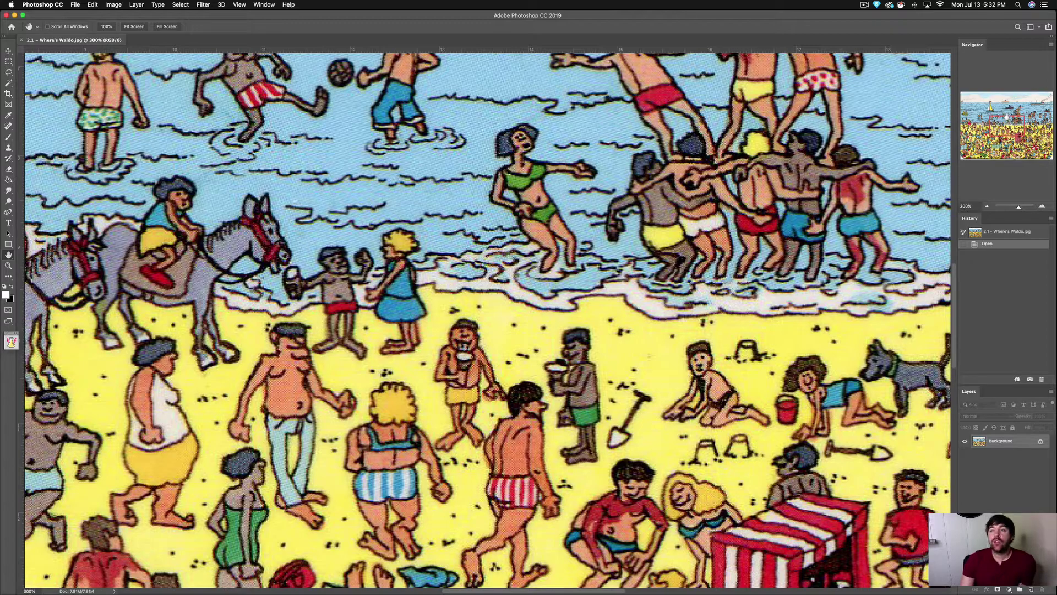
drag(1007, 117, 995, 98)
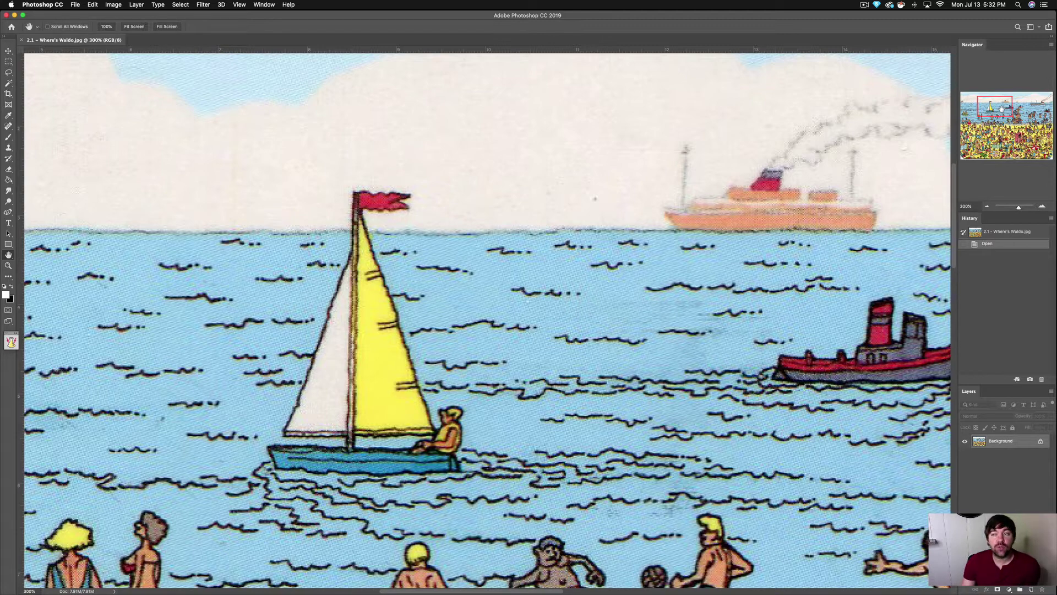
drag(1002, 108, 995, 144)
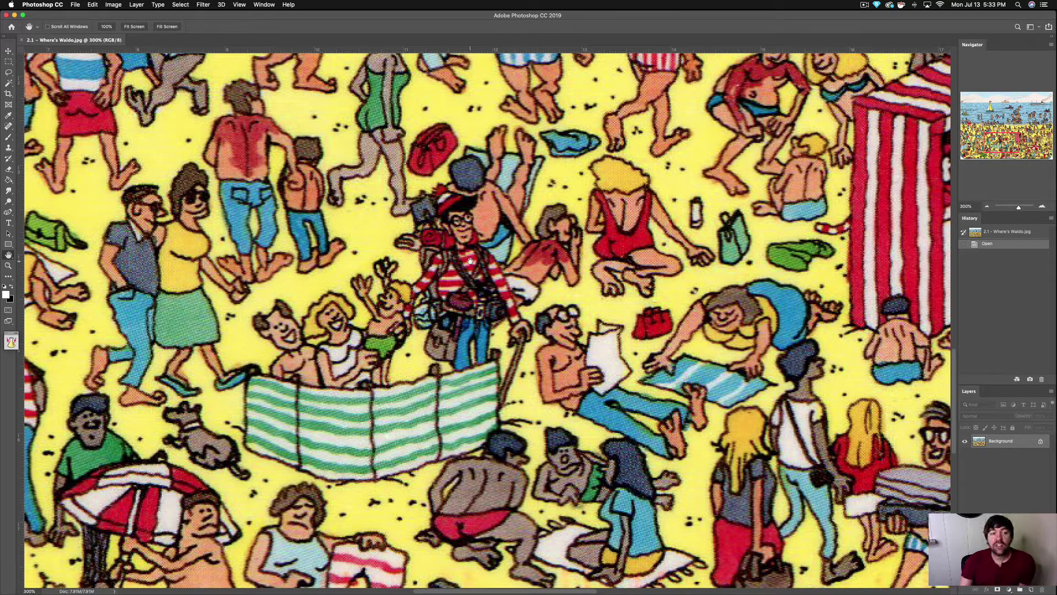
- Zoom out from Waldo to 66.67% to view the entire image
click(986, 207)
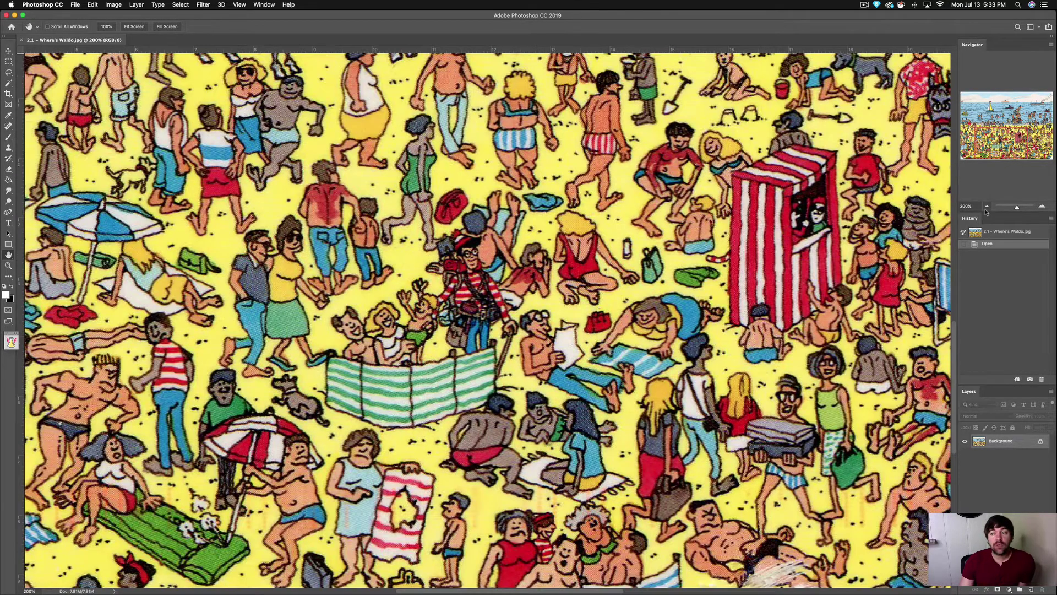
click(986, 207)
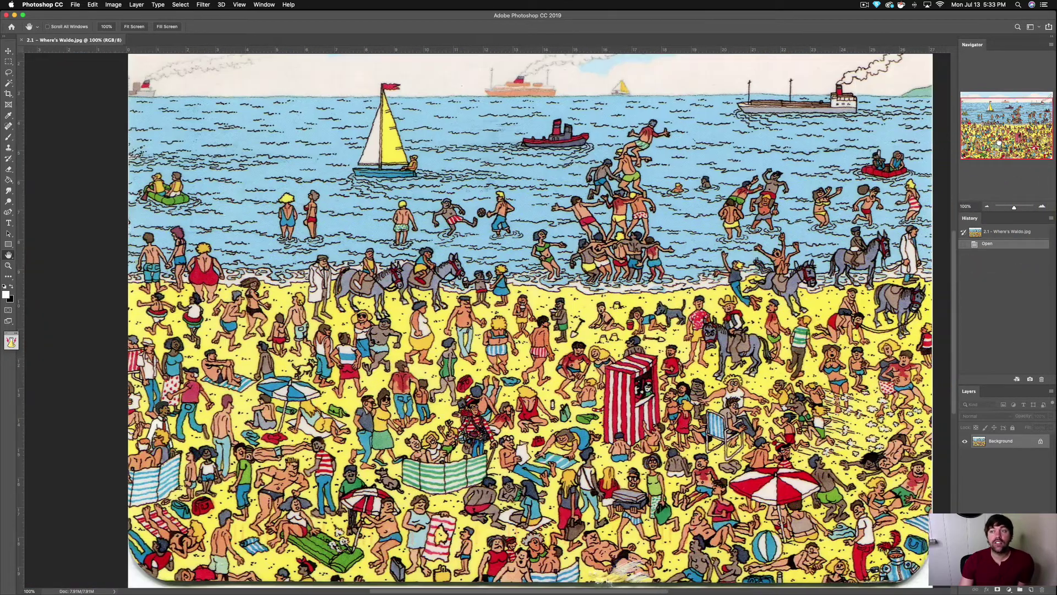
click(998, 152)
click(986, 205)
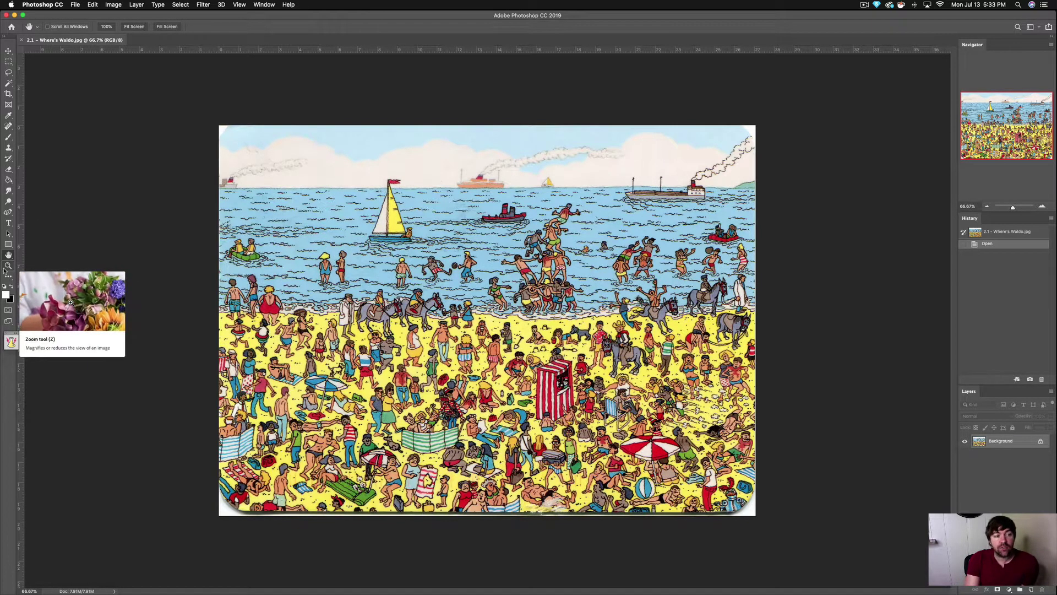
- Use the Zoom tool to magnify the shoreline at the middle of the image to 400%
key(z)
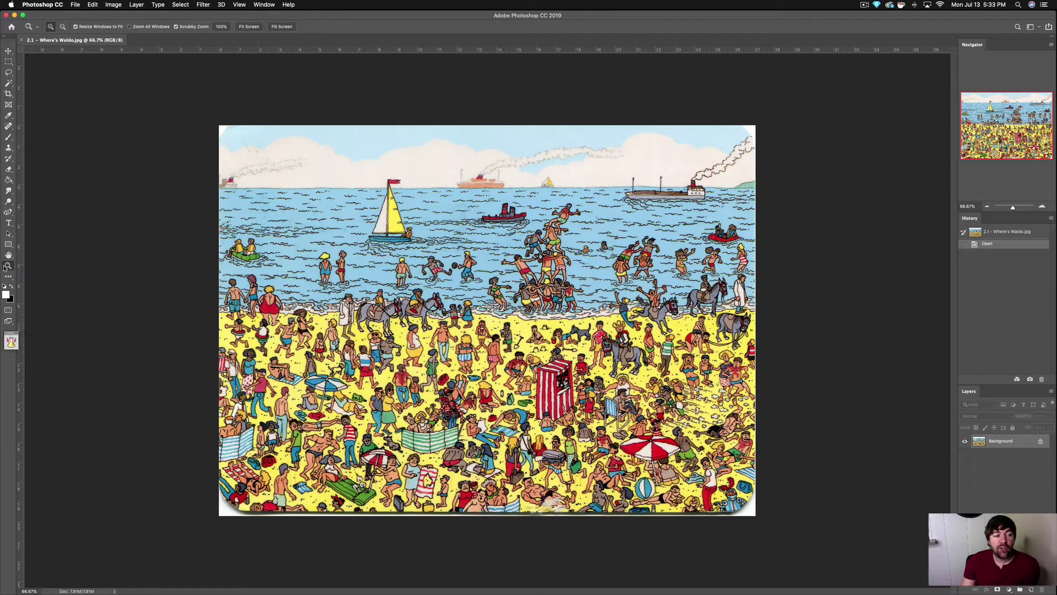
click(487, 296)
click(487, 299)
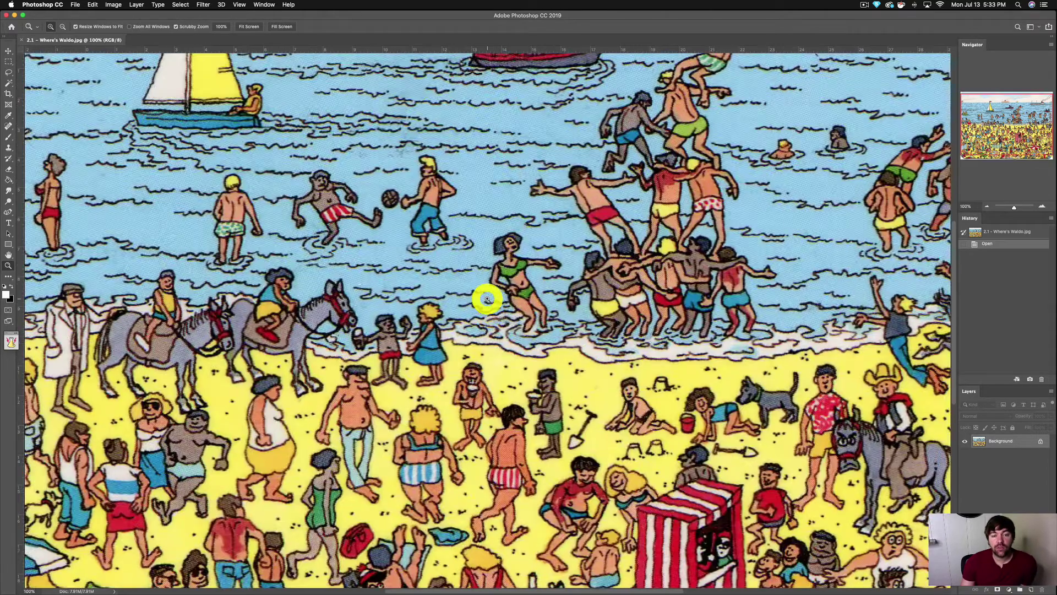
click(487, 298)
click(487, 299)
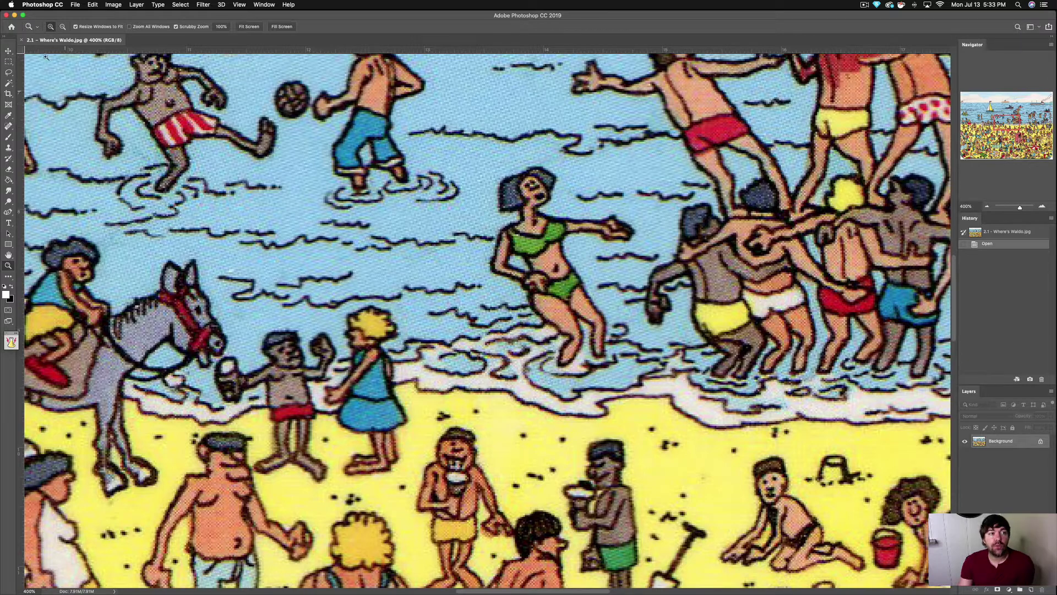
- Zoom out to 66.67% with the Zoom tool and return the tool to zoom-in mode
click(62, 31)
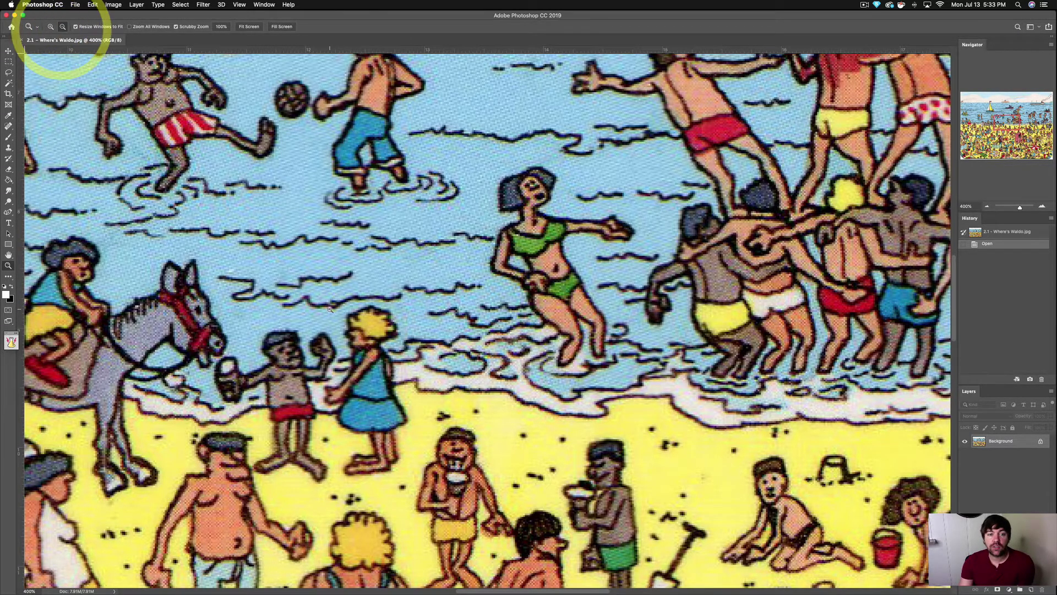
click(330, 307)
click(329, 308)
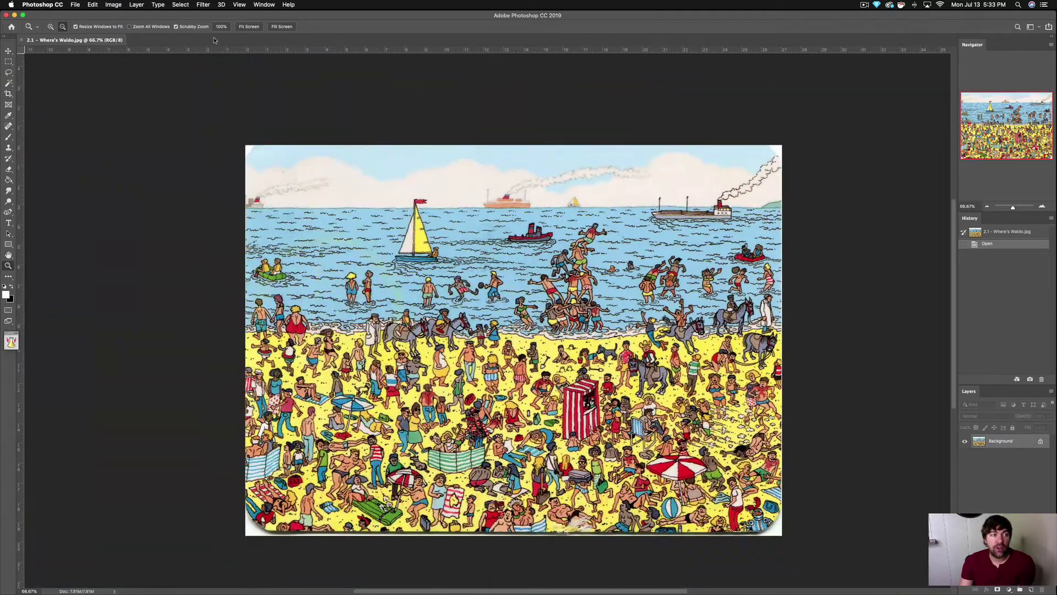
click(50, 26)
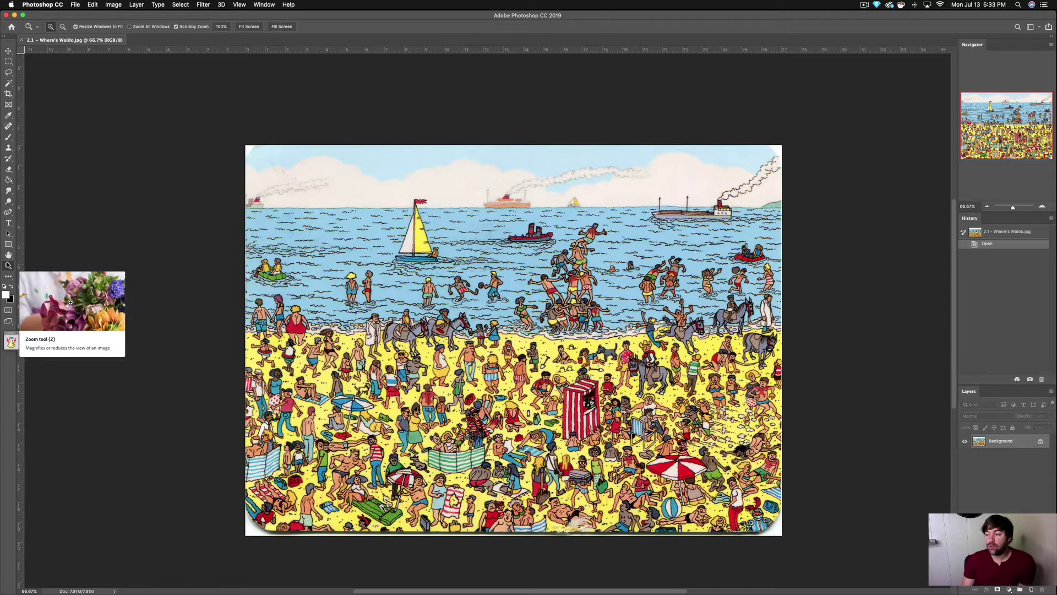
key(z)
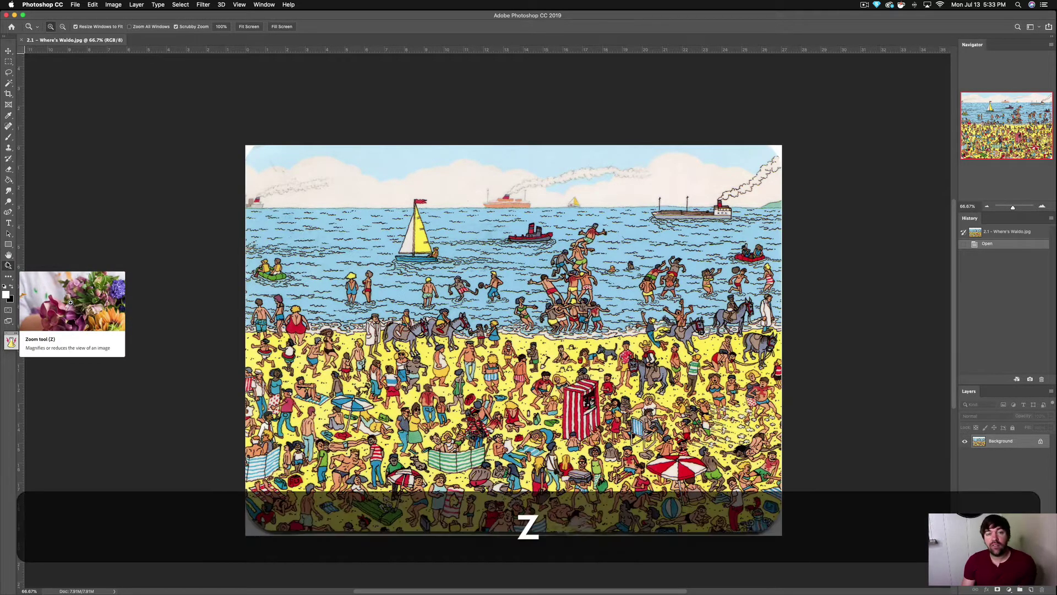
click(8, 263)
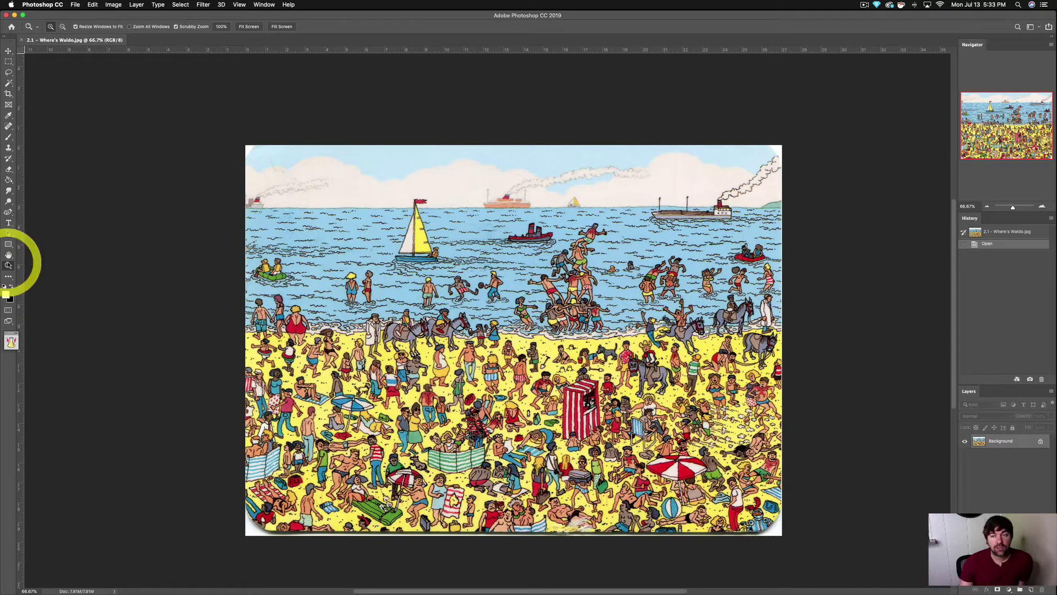
- Magnify the image to 300% and shift the visible area slightly down toward the beach
click(1043, 206)
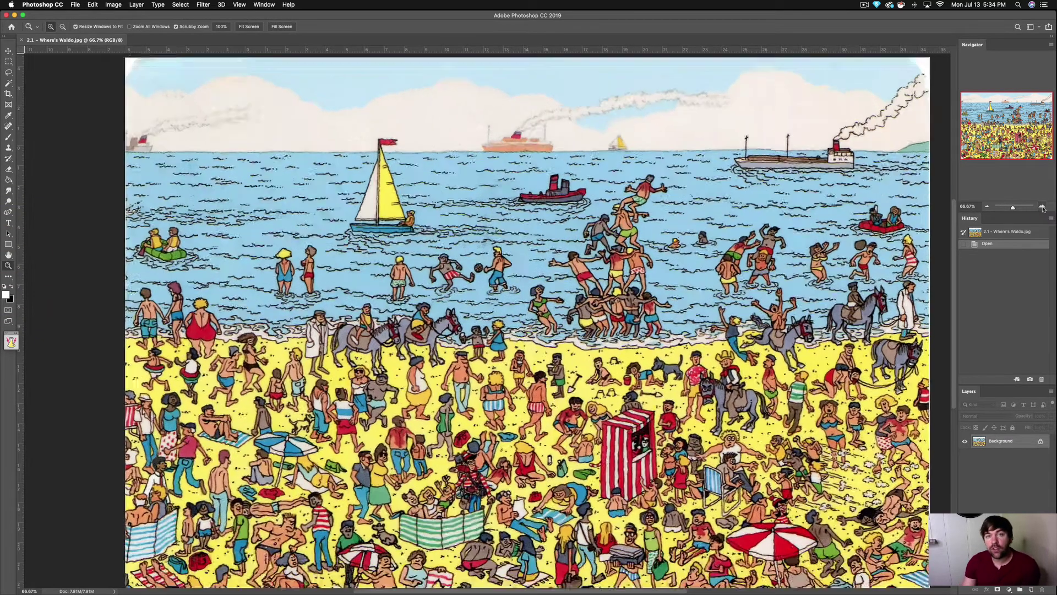
click(1042, 207)
click(1042, 207)
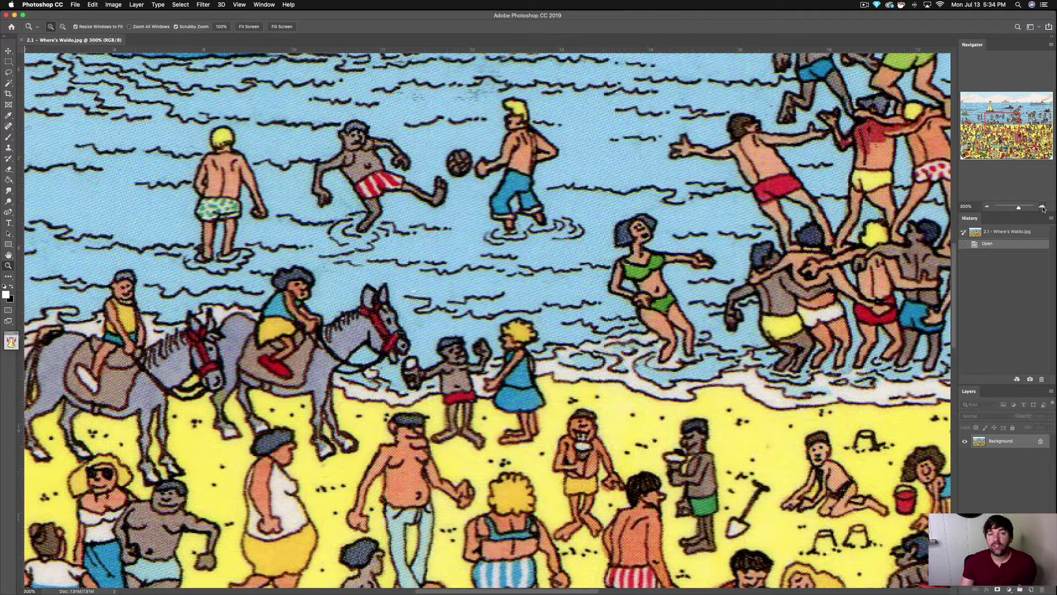
drag(1008, 122, 1008, 127)
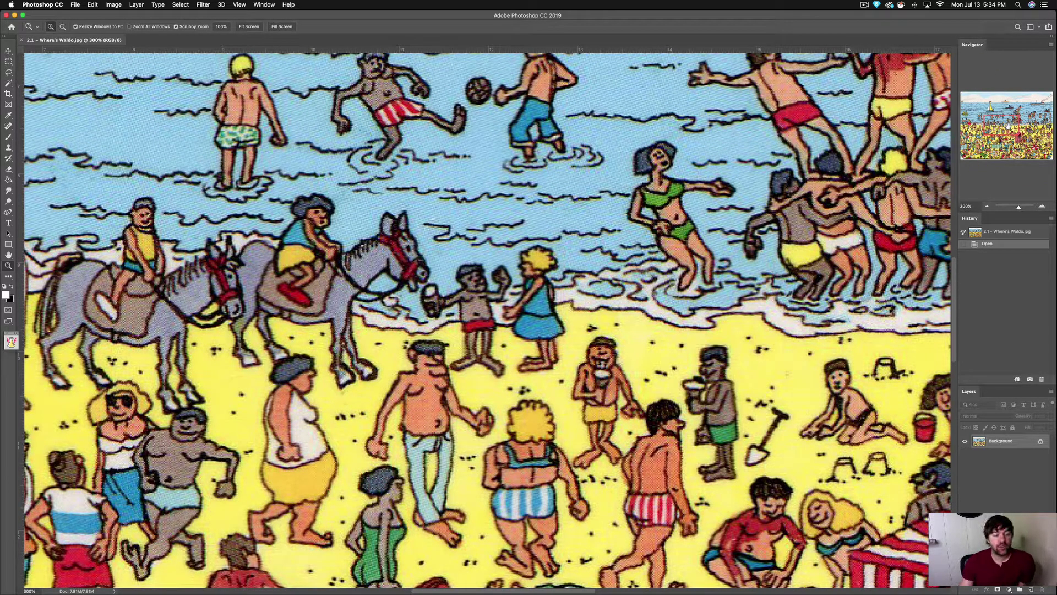
- Pan across the enlarged image with the Hand tool to the base of the human pyramid and the dog on the sand
key(h)
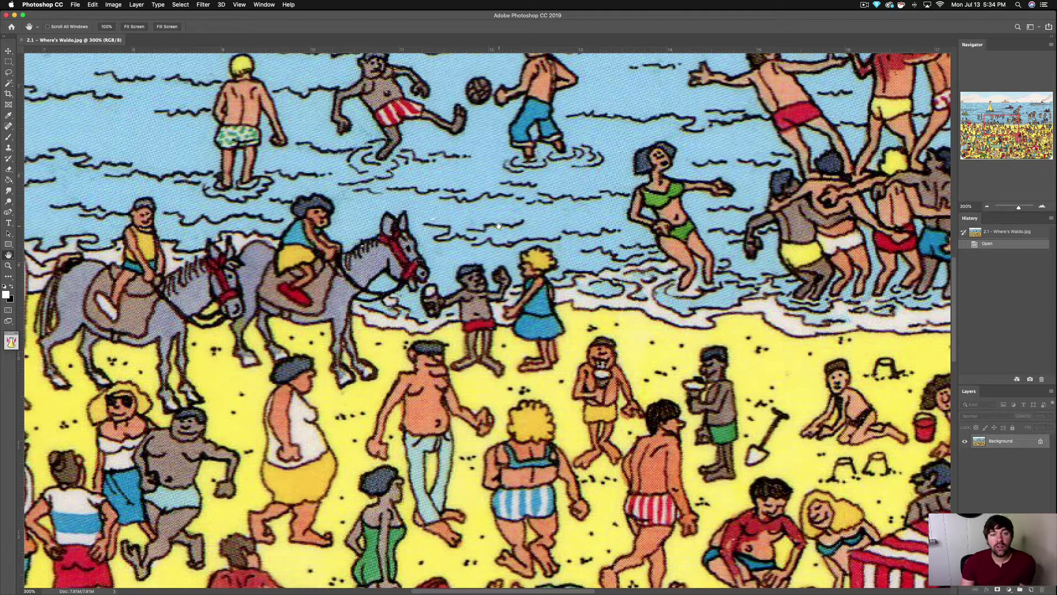
drag(498, 225, 296, 147)
drag(672, 196, 467, 238)
key(super+r)
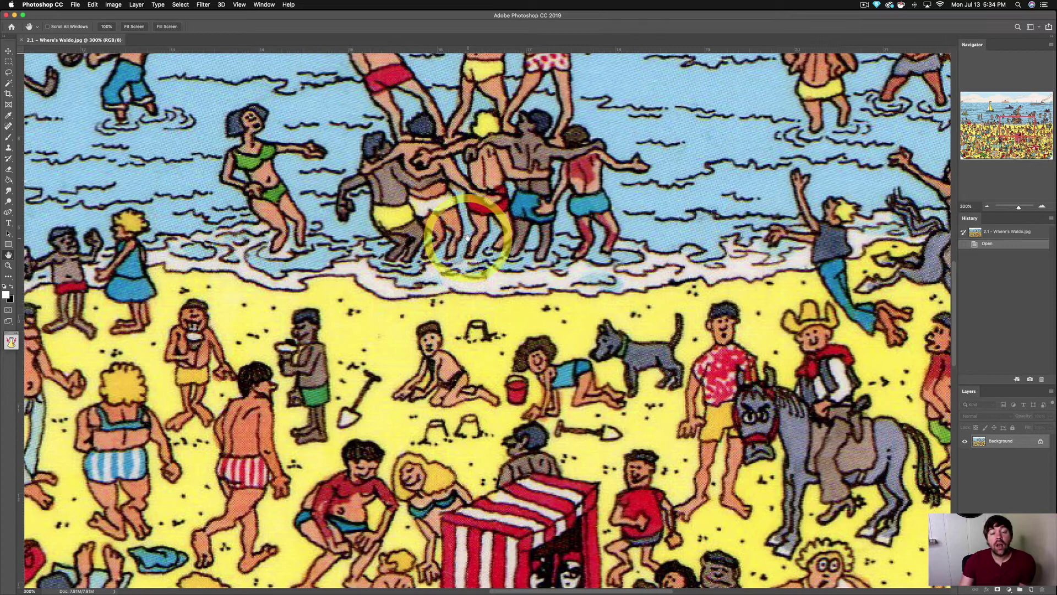
- Enlarge the shoreline to 500% and fit the whole image back into the document window
double_click(1041, 206)
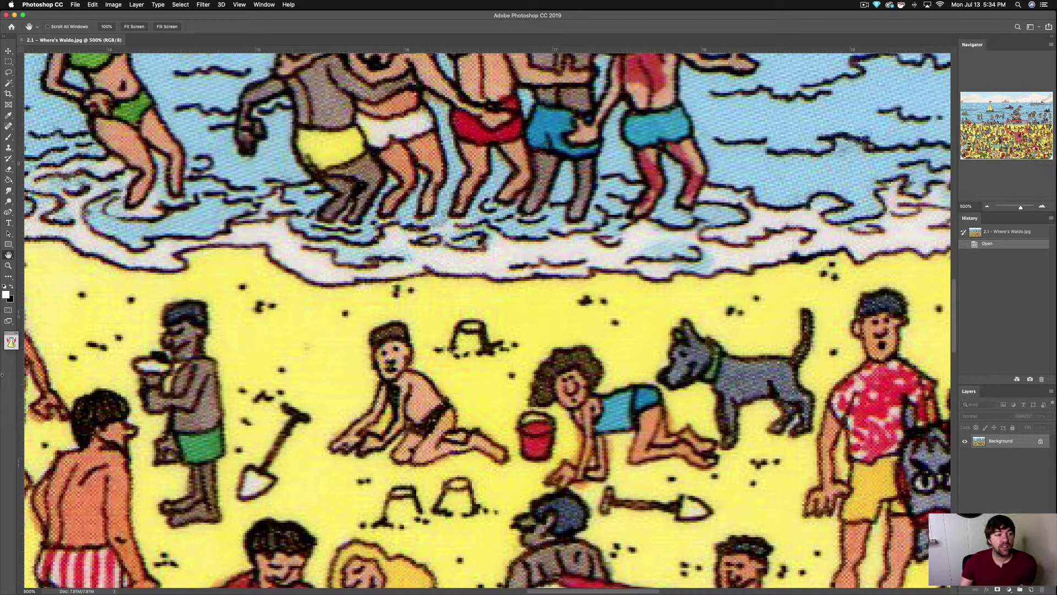
double_click(8, 255)
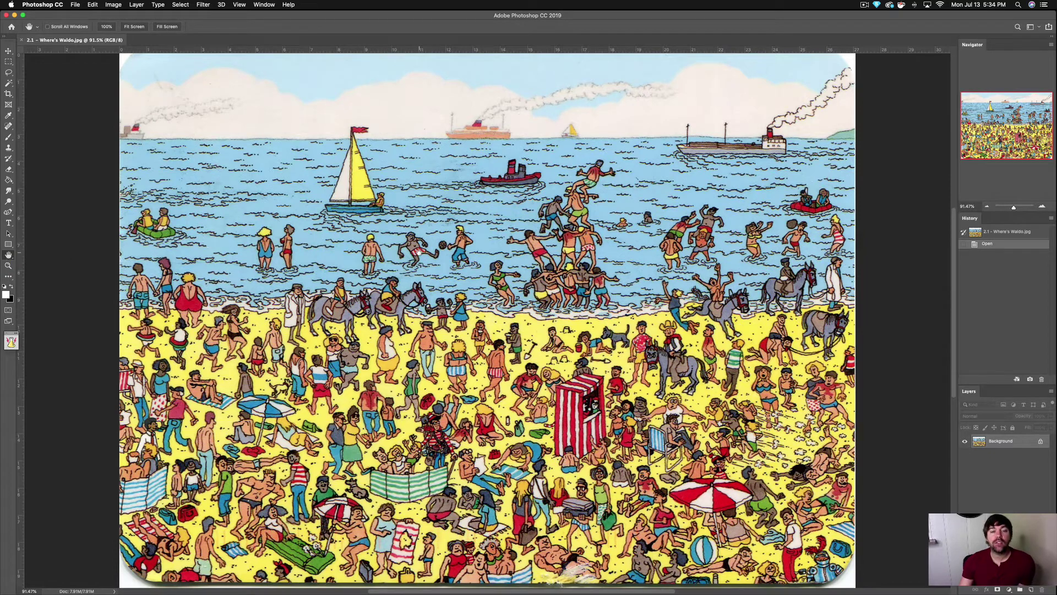